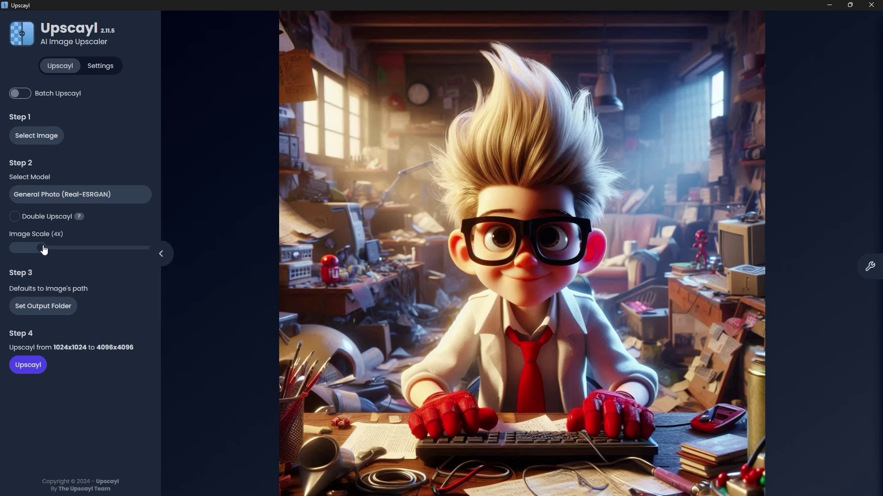
- Set the image scale to 5X, upscale the desk image, and slide the before/after divider to compare the result
{"action": "left_click_drag", "start_coordinate": [44, 249], "coordinate": [72, 249]}
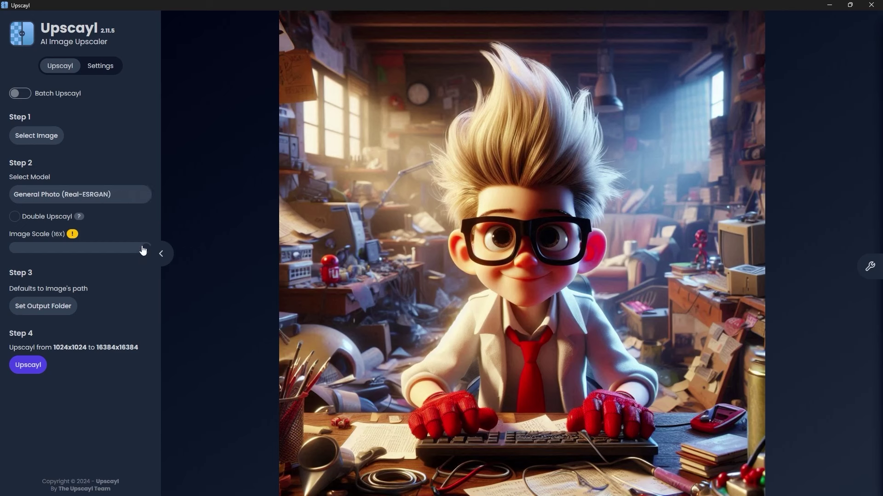
{"action": "left_click_drag", "start_coordinate": [140, 252], "coordinate": [88, 257]}
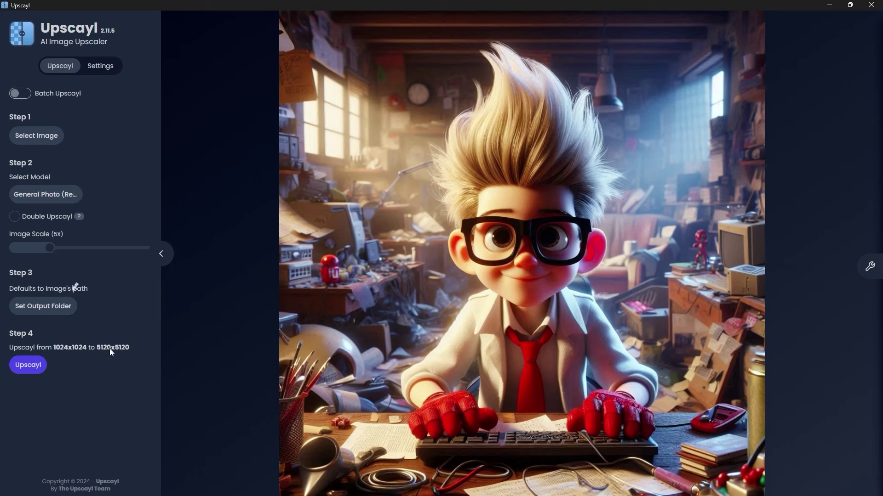
{"action": "mouse_move", "coordinate": [52, 314]}
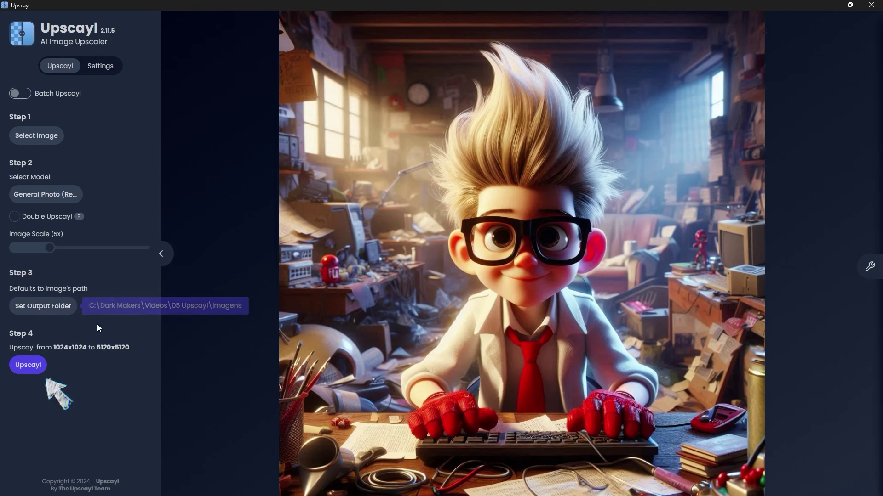
{"action": "left_click", "coordinate": [29, 371]}
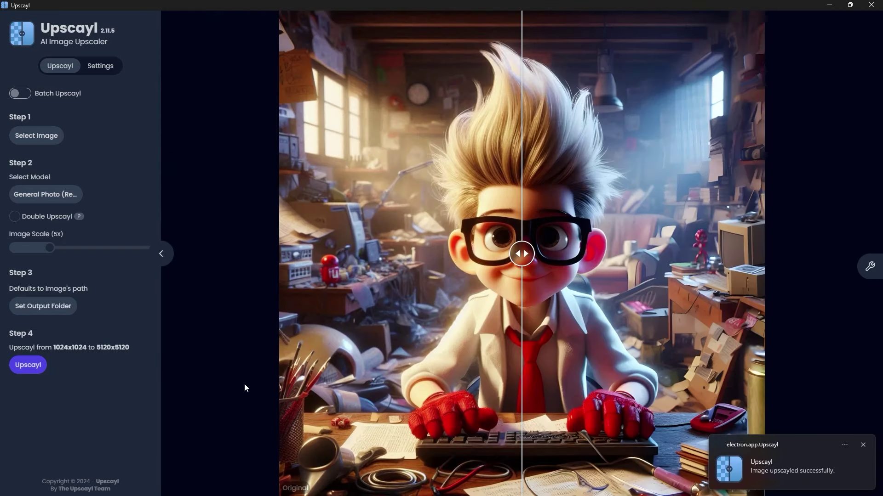
{"action": "left_click_drag", "start_coordinate": [535, 252], "coordinate": [271, 306]}
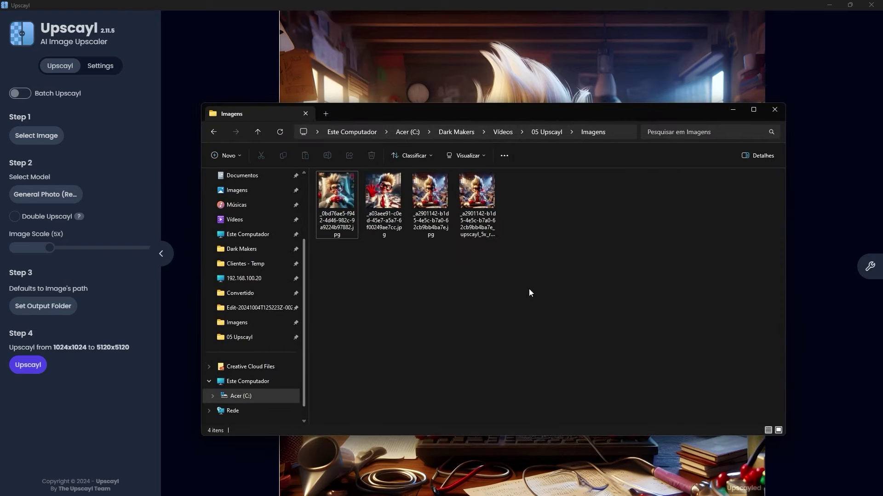
- Open the original desk image and its upscaled copy from the Imagens folder in side-by-side viewer windows
{"action": "left_click", "coordinate": [450, 198]}
{"action": "double_click", "coordinate": [448, 196]}
{"action": "left_click_drag", "start_coordinate": [723, 272], "coordinate": [502, 272]}
{"action": "left_click_drag", "start_coordinate": [407, 409], "coordinate": [413, 413]}
{"action": "left_click_drag", "start_coordinate": [289, 75], "coordinate": [1, 157]}
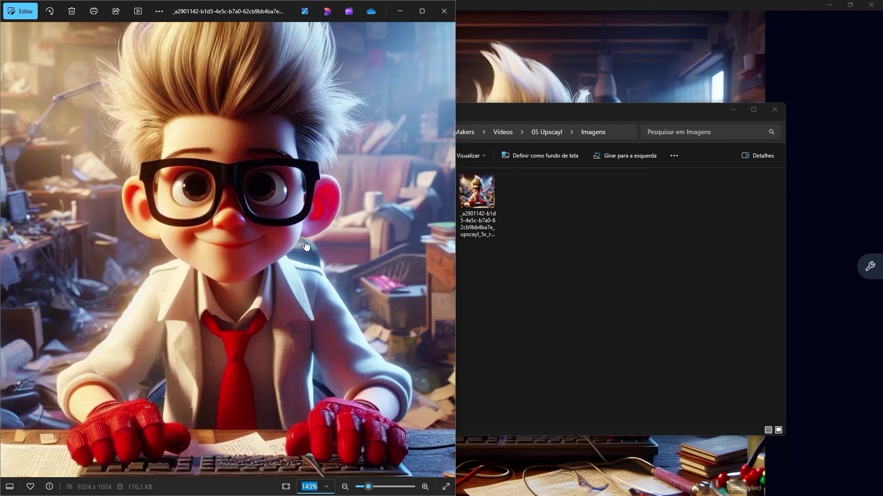
{"action": "double_click", "coordinate": [477, 191]}
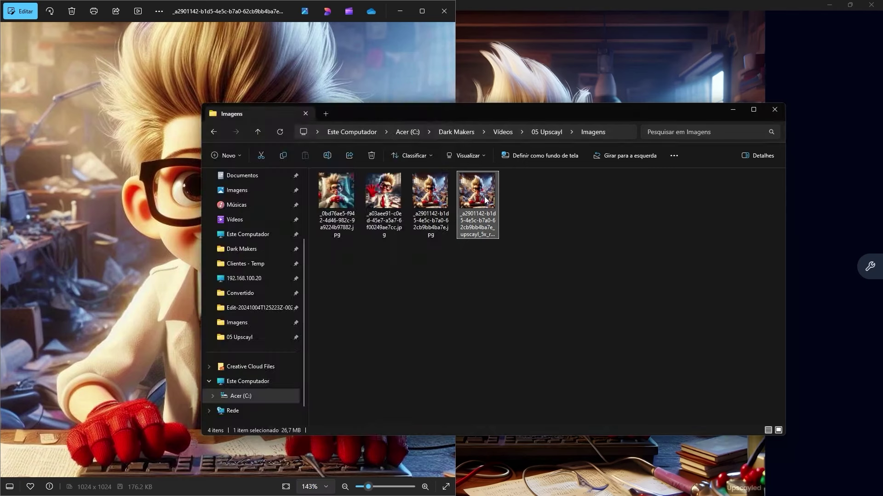
{"action": "key", "text": "super+Right"}
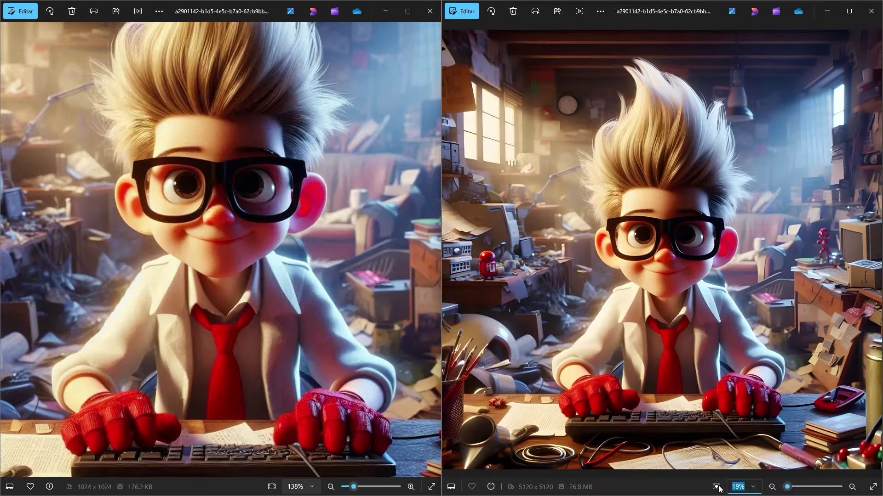
- View the upscaled desk image at 100% and examine the character's eyes, glasses and hair
{"action": "left_click", "coordinate": [716, 487]}
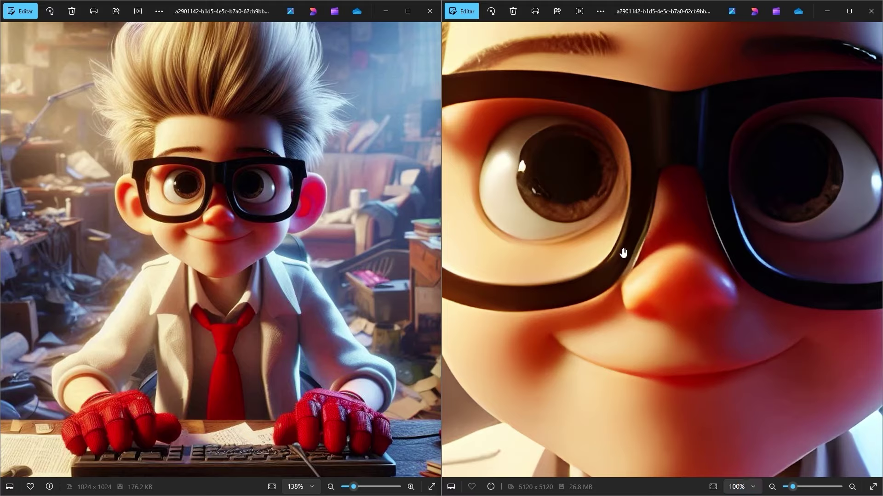
{"action": "left_click_drag", "start_coordinate": [751, 271], "coordinate": [846, 294]}
{"action": "left_click_drag", "start_coordinate": [752, 152], "coordinate": [730, 364]}
{"action": "left_click_drag", "start_coordinate": [665, 149], "coordinate": [561, 248]}
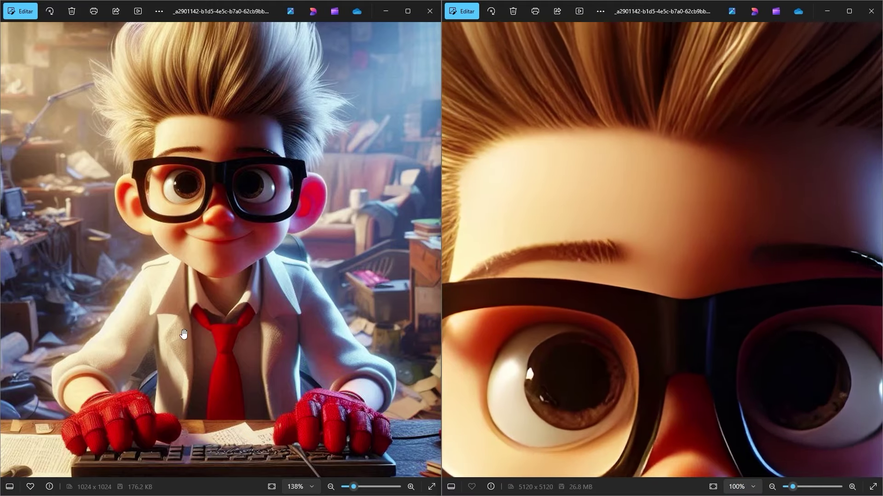
- Magnify the original desk image around the character's glasses and nose to examine its detail
{"action": "left_click_drag", "start_coordinate": [244, 300], "coordinate": [254, 371]}
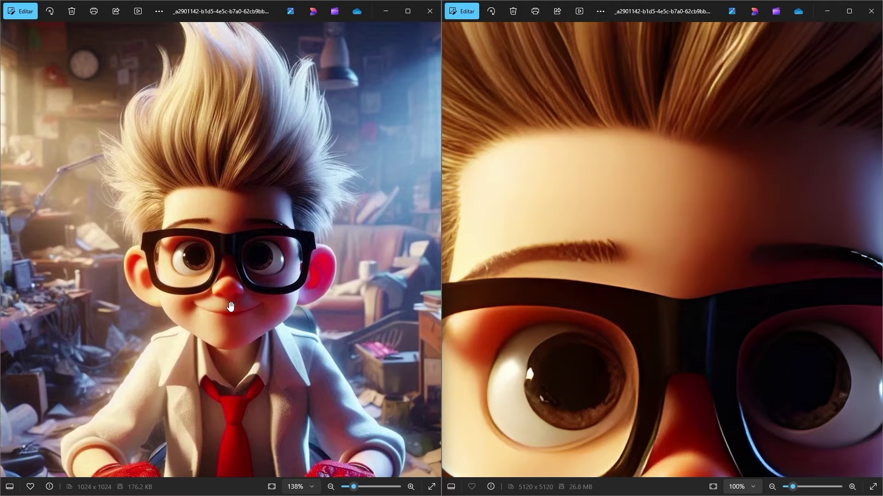
{"action": "scroll", "coordinate": [230, 307], "scroll_direction": "up", "scroll_amount": 8}
{"action": "left_click_drag", "start_coordinate": [258, 235], "coordinate": [294, 301]}
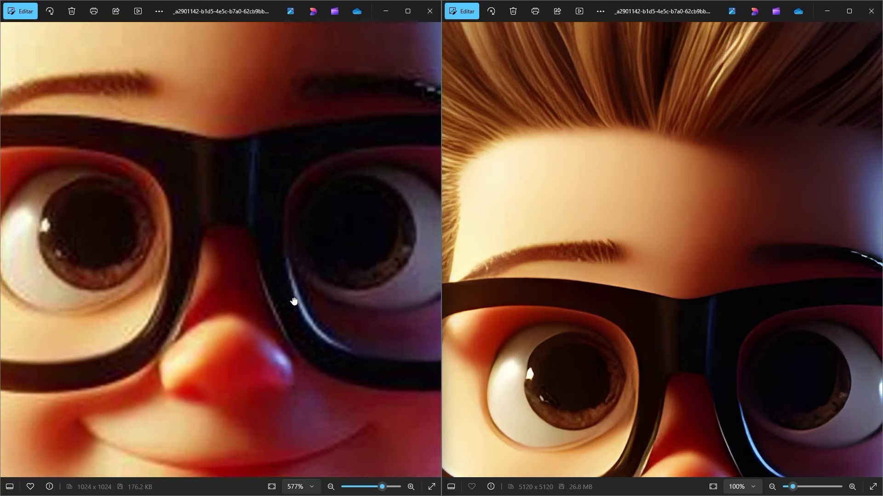
{"action": "scroll", "coordinate": [294, 301], "scroll_direction": "up", "scroll_amount": 3}
{"action": "left_click_drag", "start_coordinate": [304, 338], "coordinate": [306, 276]}
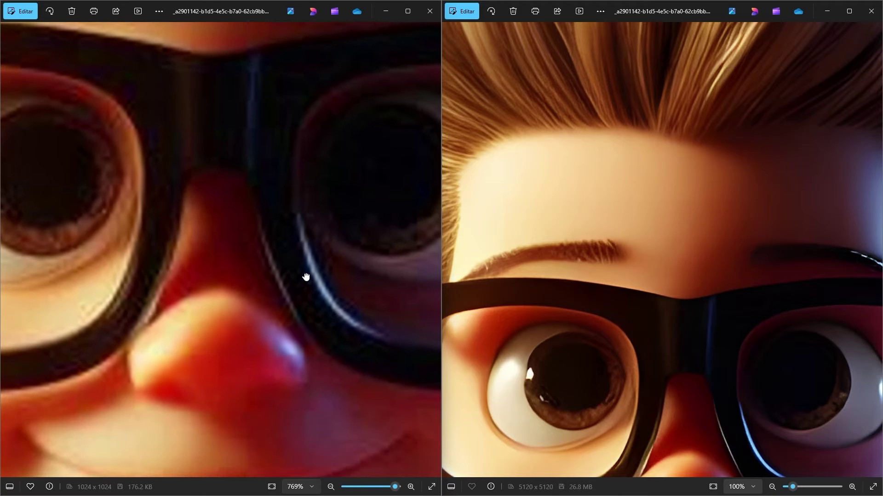
- Magnify the same glasses and nose area in the upscaled copy to compare its sharpness with the original
{"action": "left_click_drag", "start_coordinate": [603, 320], "coordinate": [634, 222]}
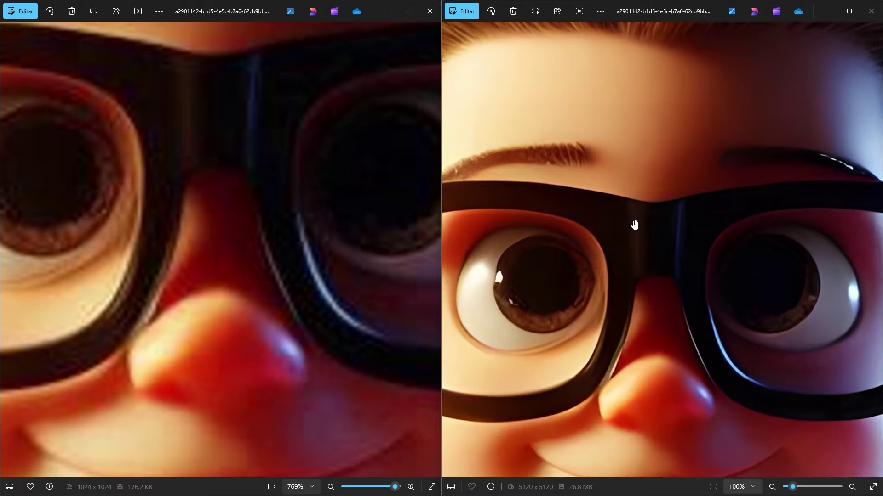
{"action": "scroll", "coordinate": [647, 268], "scroll_direction": "up", "scroll_amount": 3}
{"action": "left_click_drag", "start_coordinate": [681, 343], "coordinate": [678, 176]}
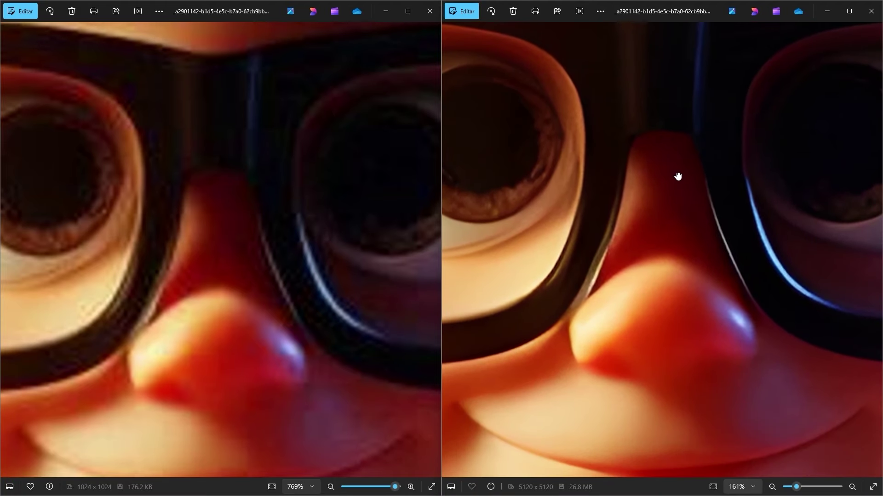
{"action": "left_click_drag", "start_coordinate": [682, 262], "coordinate": [670, 293]}
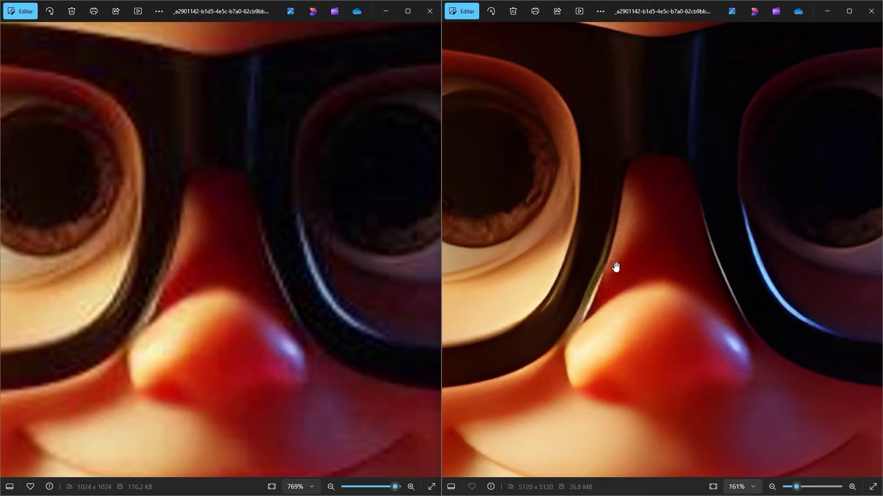
{"action": "scroll", "coordinate": [616, 268], "scroll_direction": "down", "scroll_amount": 10}
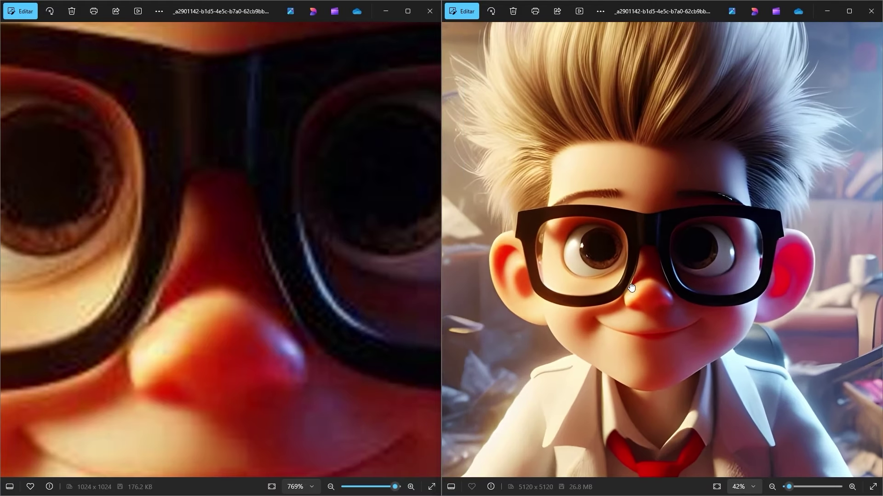
{"action": "scroll", "coordinate": [237, 304], "scroll_direction": "down", "scroll_amount": 6}
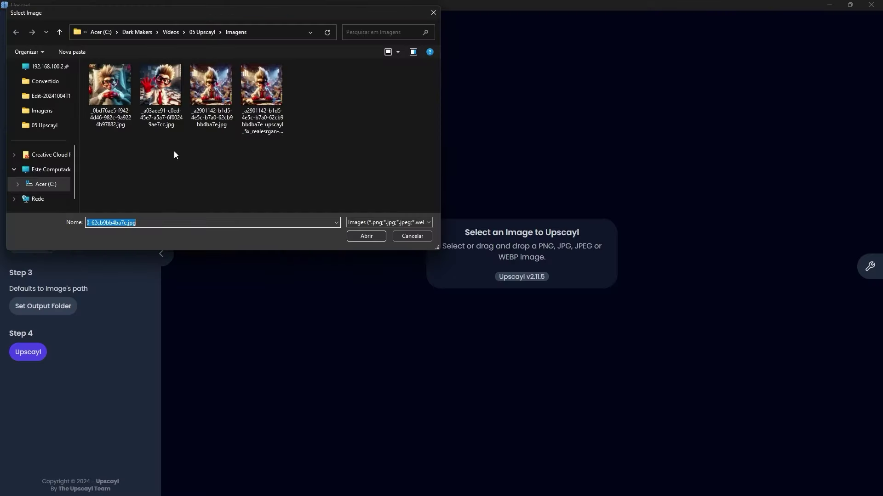
- Load the image of the character lying on a pillow, upscale it, and compare it with the original using the divider
{"action": "double_click", "coordinate": [128, 113]}
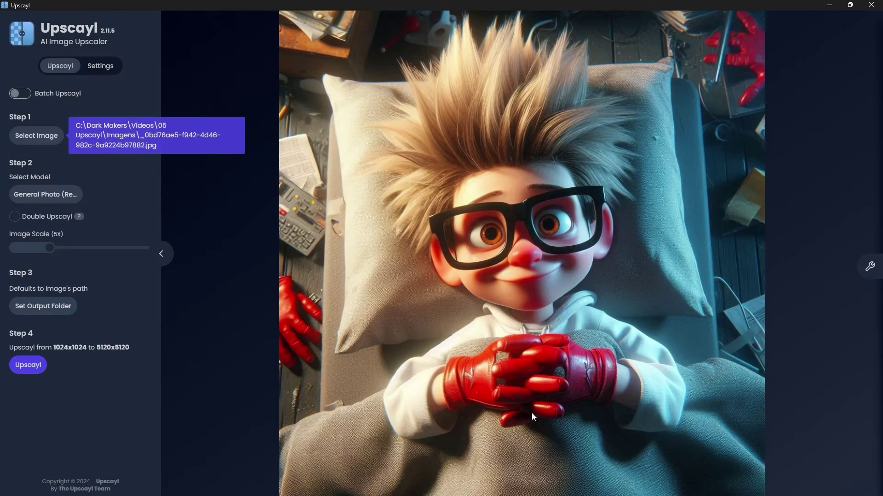
{"action": "left_click", "coordinate": [39, 372]}
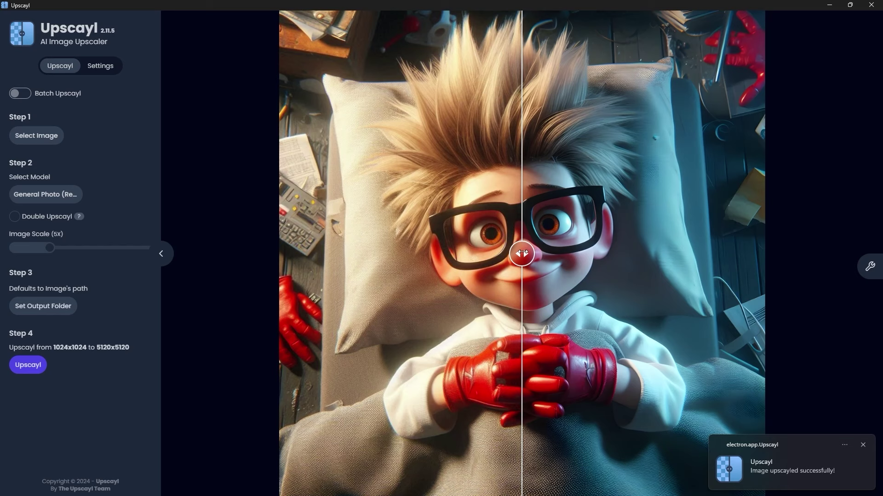
{"action": "left_click_drag", "start_coordinate": [523, 254], "coordinate": [310, 256]}
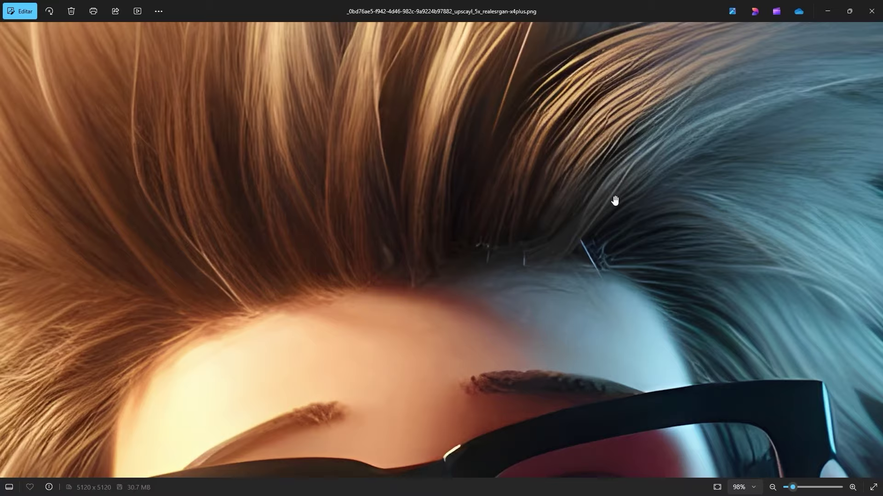
- Examine the hair, gloves and fabric details of the upscaled pillow image in the photo viewer
{"action": "scroll", "coordinate": [665, 226], "scroll_direction": "up", "scroll_amount": 3}
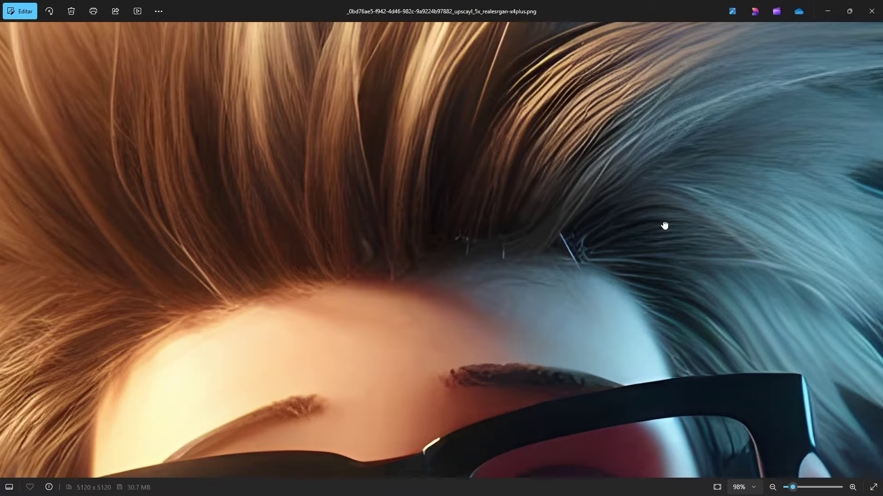
{"action": "scroll", "coordinate": [635, 273], "scroll_direction": "down", "scroll_amount": 10}
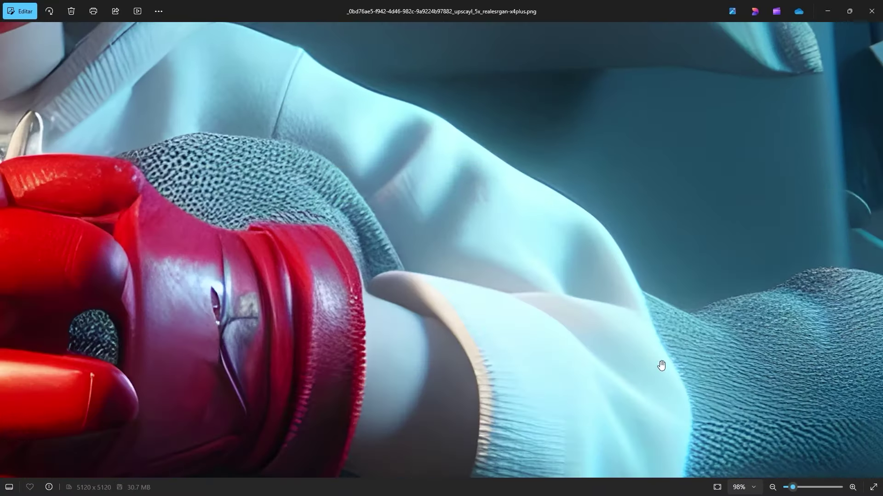
{"action": "left_click_drag", "start_coordinate": [661, 365], "coordinate": [333, 124]}
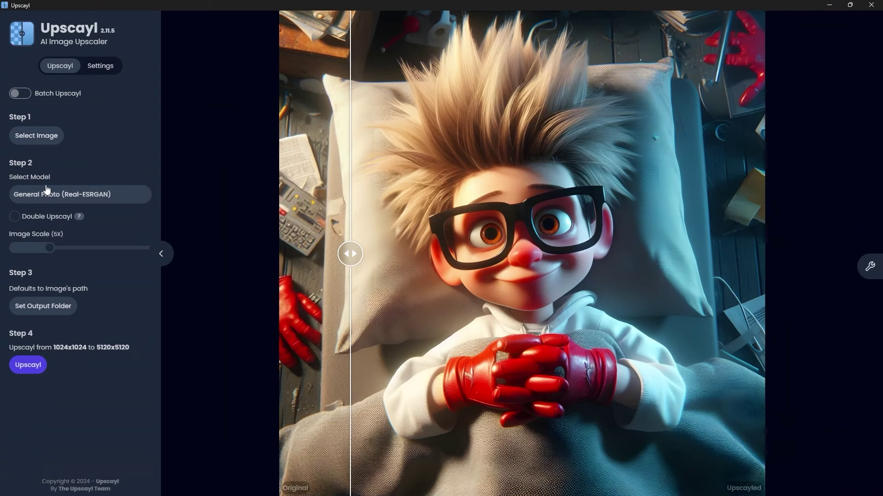
- Choose the General Photo (Ultramix Balanced) model, upscale the pillow image again, and compare the result using the divider
{"action": "left_click", "coordinate": [45, 193]}
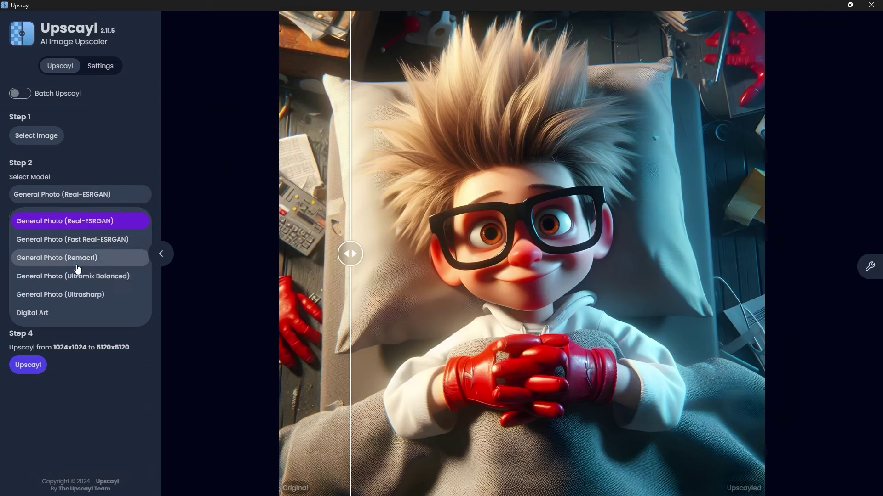
{"action": "left_click", "coordinate": [107, 277]}
{"action": "left_click", "coordinate": [29, 365]}
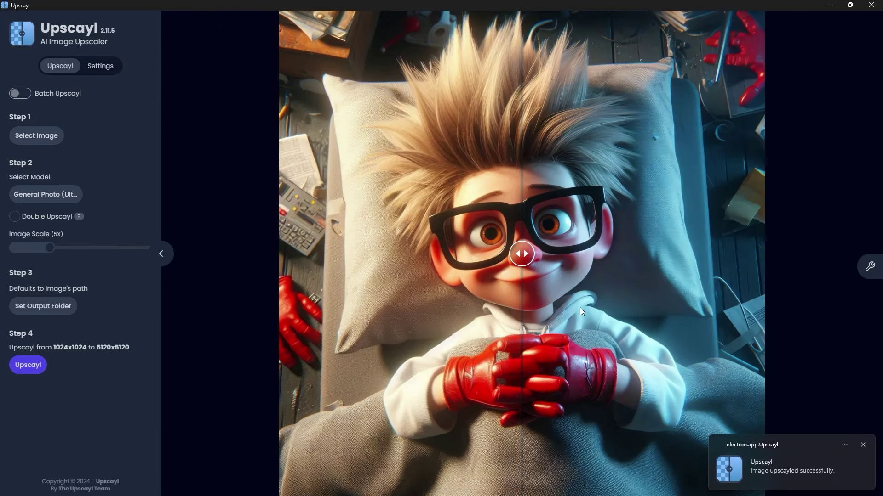
{"action": "left_click_drag", "start_coordinate": [523, 254], "coordinate": [387, 256]}
- Load the image of the character waving a red glove and upscale it
{"action": "left_click", "coordinate": [51, 135]}
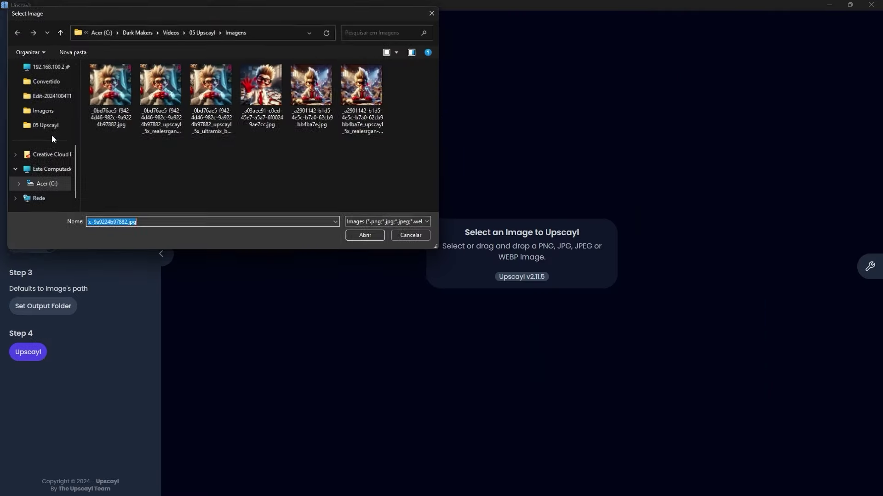
{"action": "left_click", "coordinate": [262, 88]}
{"action": "left_click", "coordinate": [372, 242]}
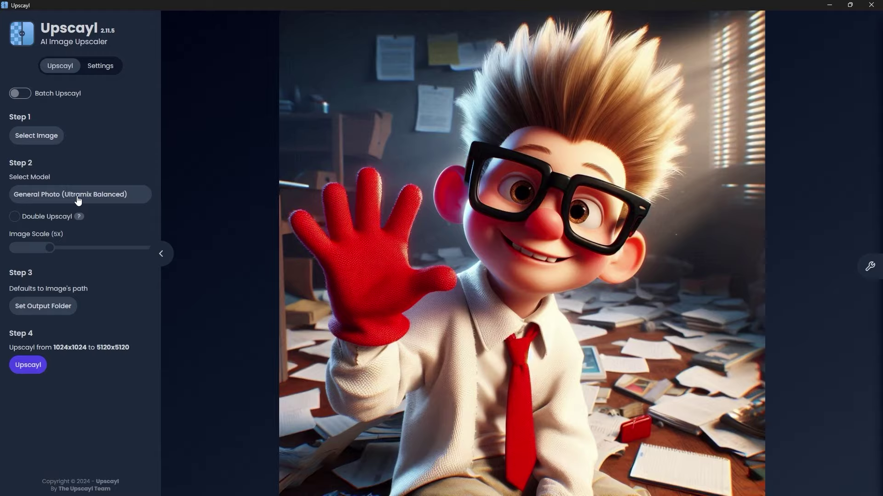
{"action": "left_click", "coordinate": [41, 366]}
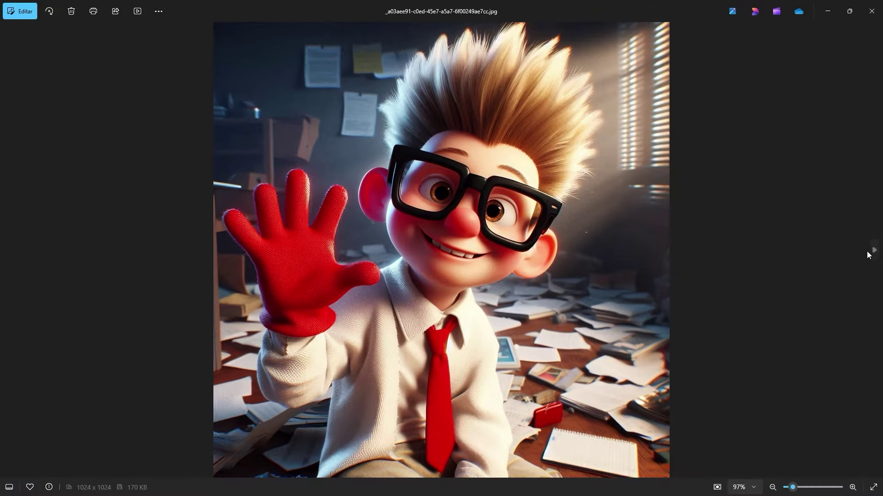
- Switch between the original and upscaled waving images in the photo viewer and compare the magnified face details
{"action": "left_click", "coordinate": [870, 253]}
{"action": "scroll", "coordinate": [501, 272], "scroll_direction": "up", "scroll_amount": 2}
{"action": "scroll", "coordinate": [502, 271], "scroll_direction": "up", "scroll_amount": 4}
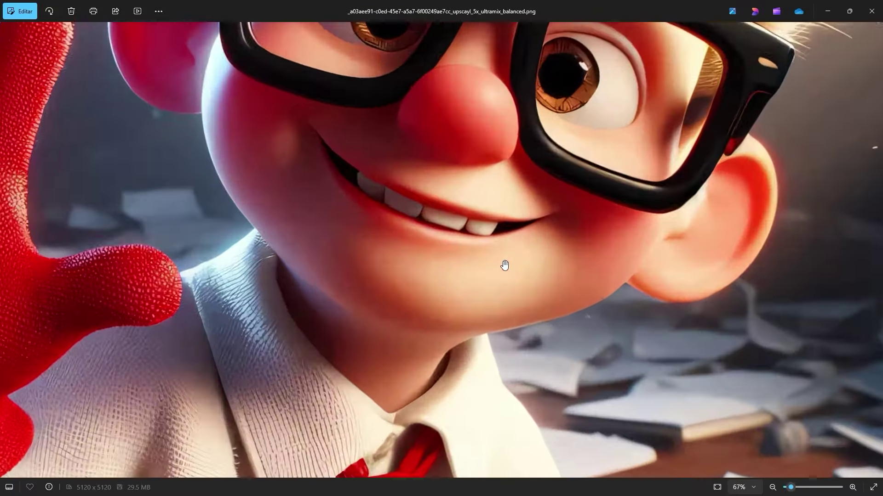
{"action": "left_click", "coordinate": [9, 251]}
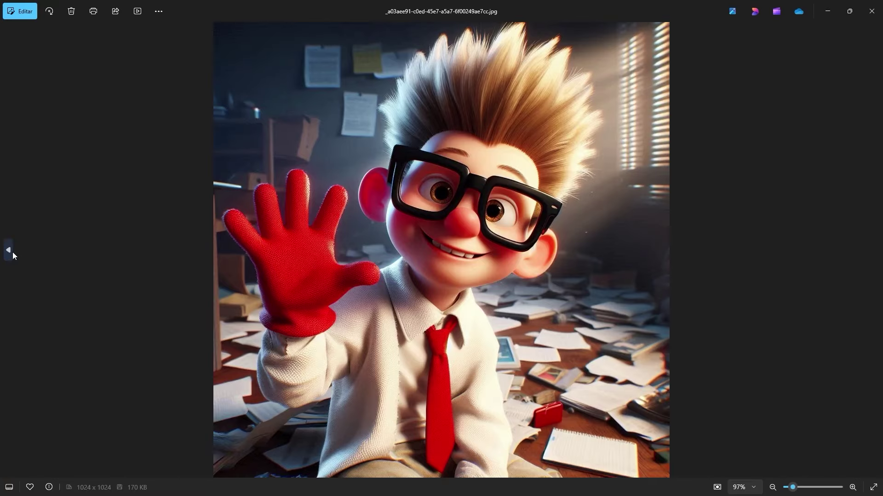
{"action": "scroll", "coordinate": [483, 263], "scroll_direction": "up", "scroll_amount": 8}
{"action": "left_click_drag", "start_coordinate": [483, 263], "coordinate": [447, 402]}
{"action": "left_click", "coordinate": [874, 250]}
{"action": "scroll", "coordinate": [505, 271], "scroll_direction": "up", "scroll_amount": 6}
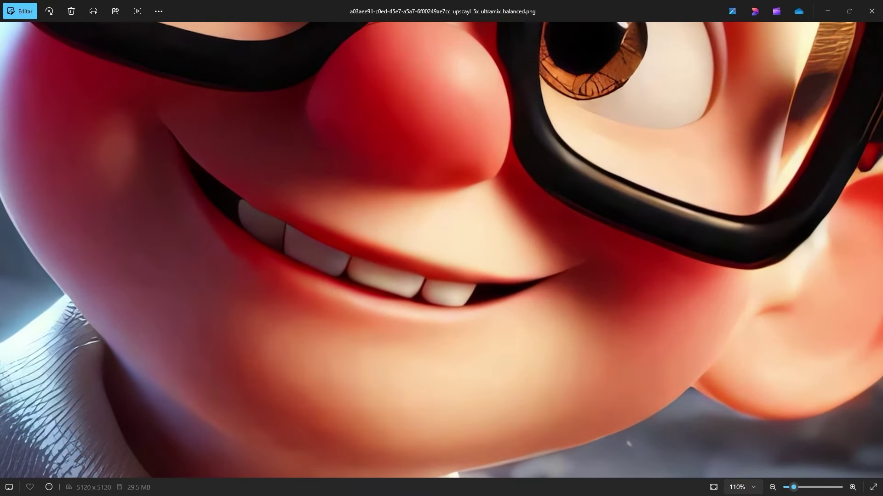
- Go on to the original desk image and its upscaled copy in the viewer and compare their magnified face details
{"action": "left_click", "coordinate": [873, 252]}
{"action": "scroll", "coordinate": [386, 291], "scroll_direction": "up", "scroll_amount": 10}
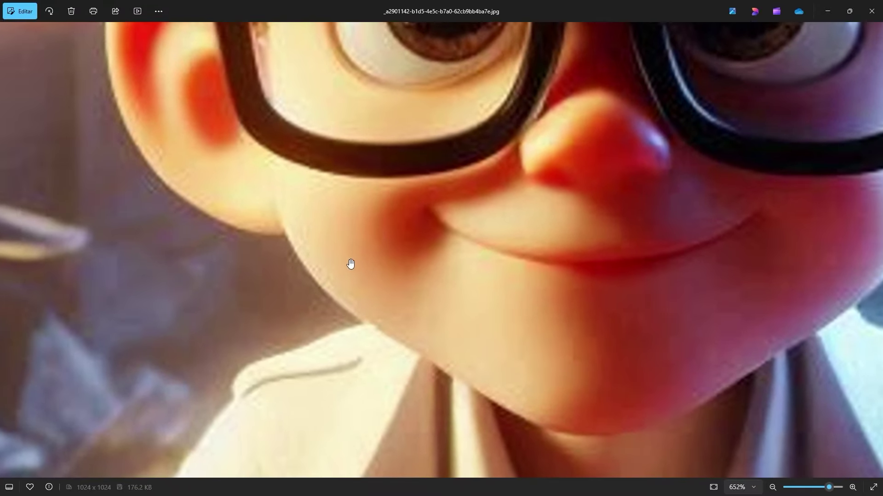
{"action": "left_click", "coordinate": [873, 252]}
{"action": "scroll", "coordinate": [387, 283], "scroll_direction": "up", "scroll_amount": 10}
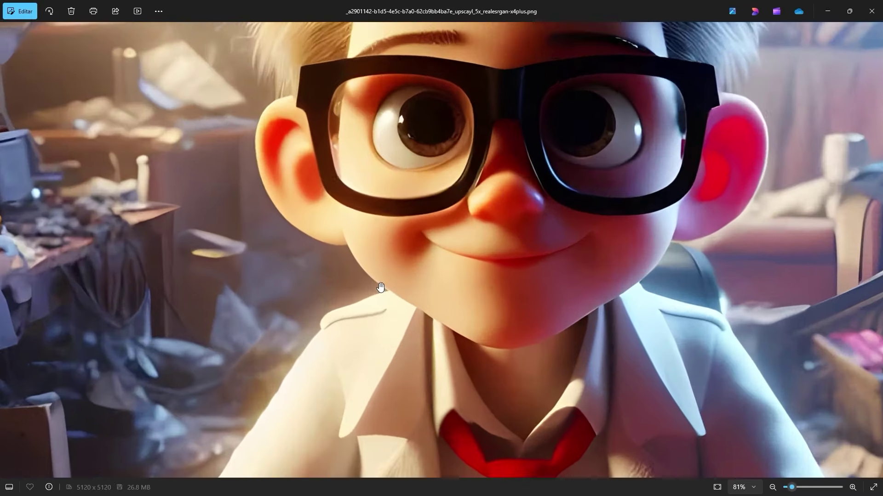
{"action": "left_click_drag", "start_coordinate": [386, 283], "coordinate": [400, 327]}
{"action": "left_click_drag", "start_coordinate": [518, 270], "coordinate": [359, 376]}
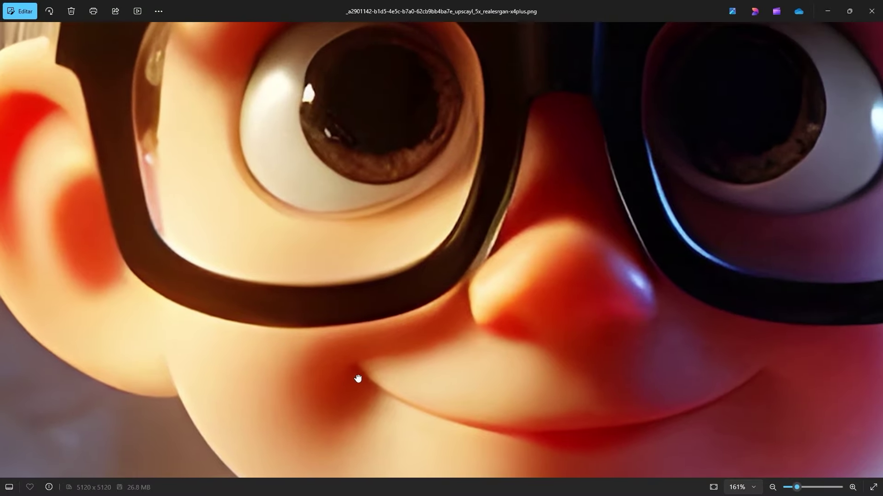